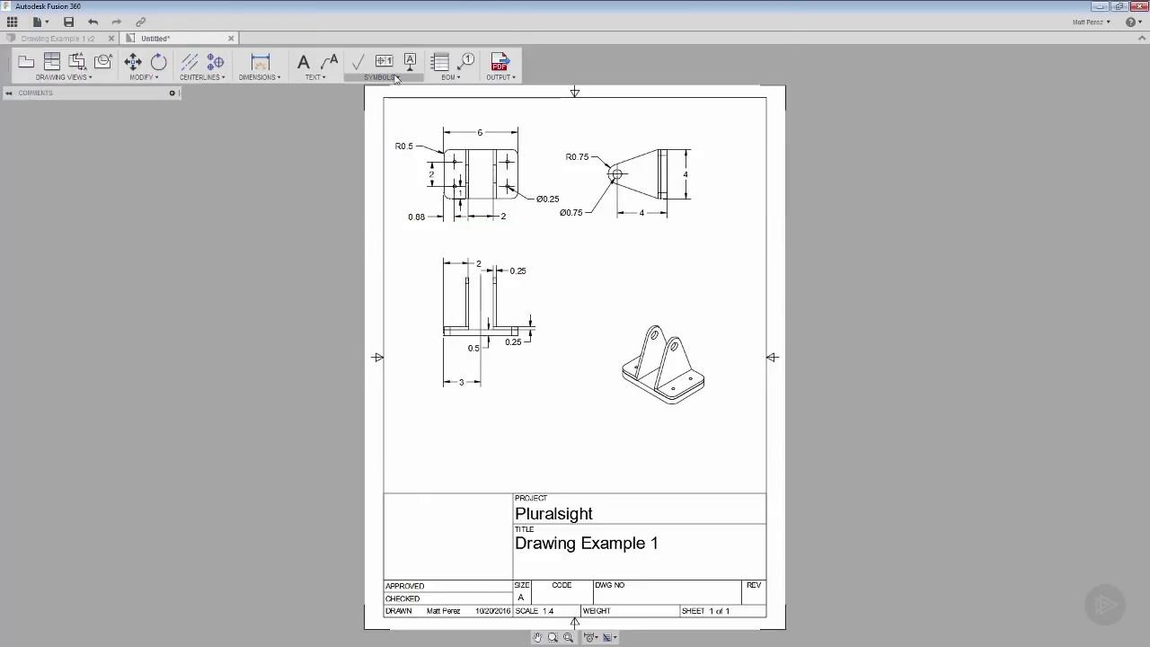
Open the Symbols dropdown on the drawing toolbar.
left_click(396, 78)
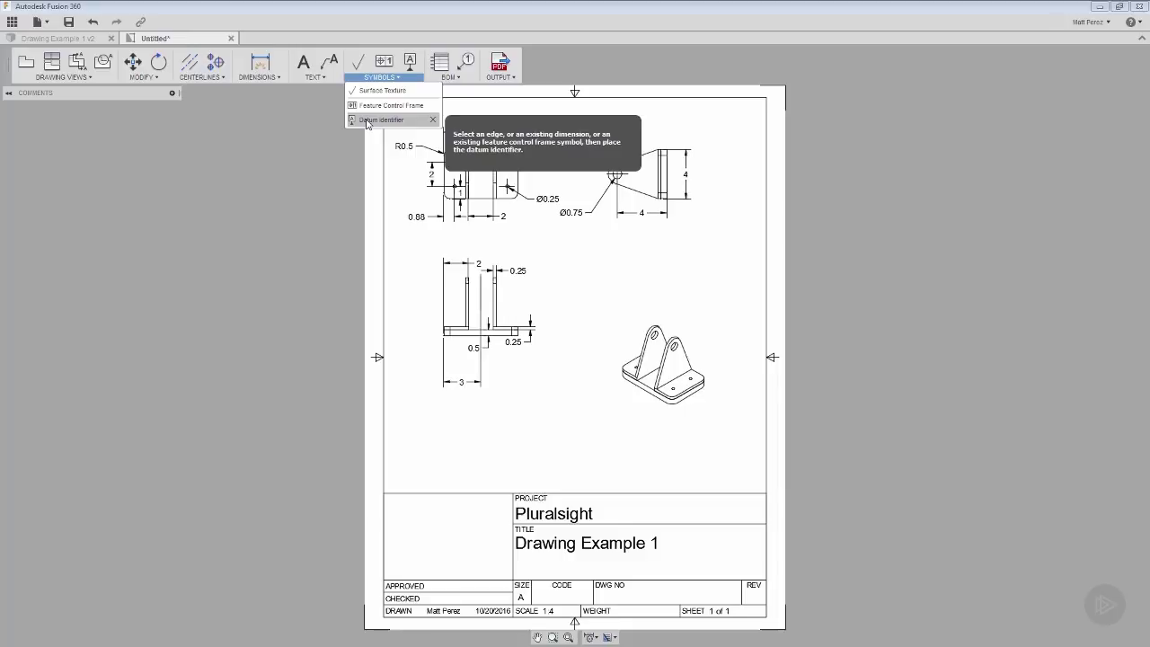
Attach datum A to the lower-left view's top edge, with its leader running right to the A box.
left_click(381, 120)
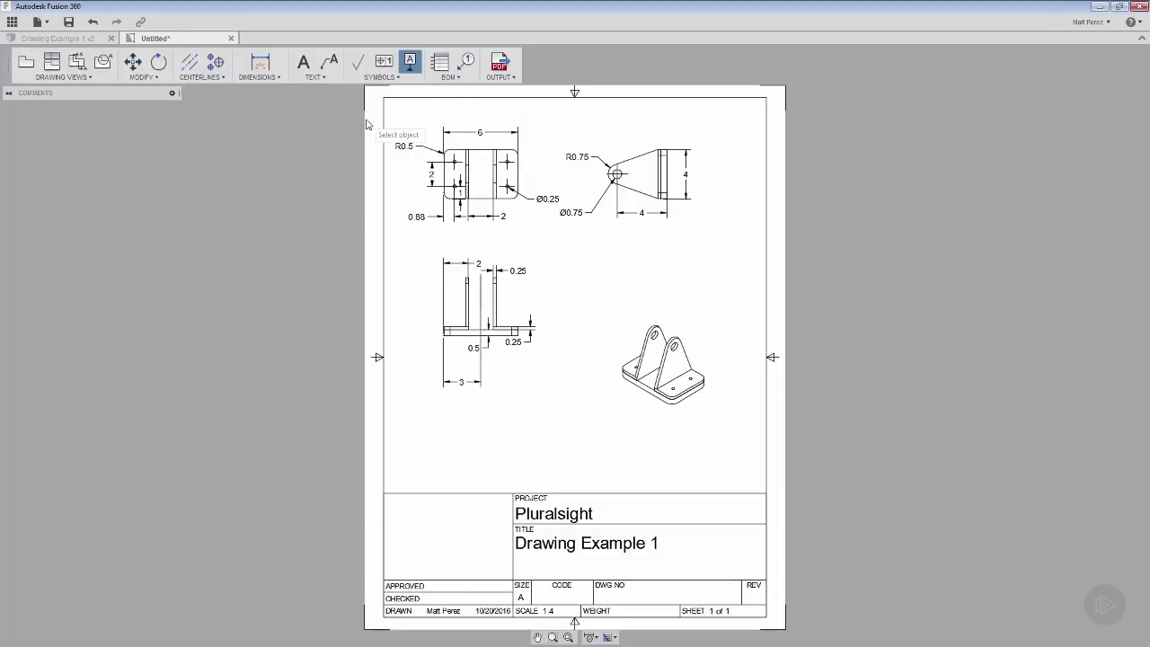
left_click(480, 286)
left_click(485, 250)
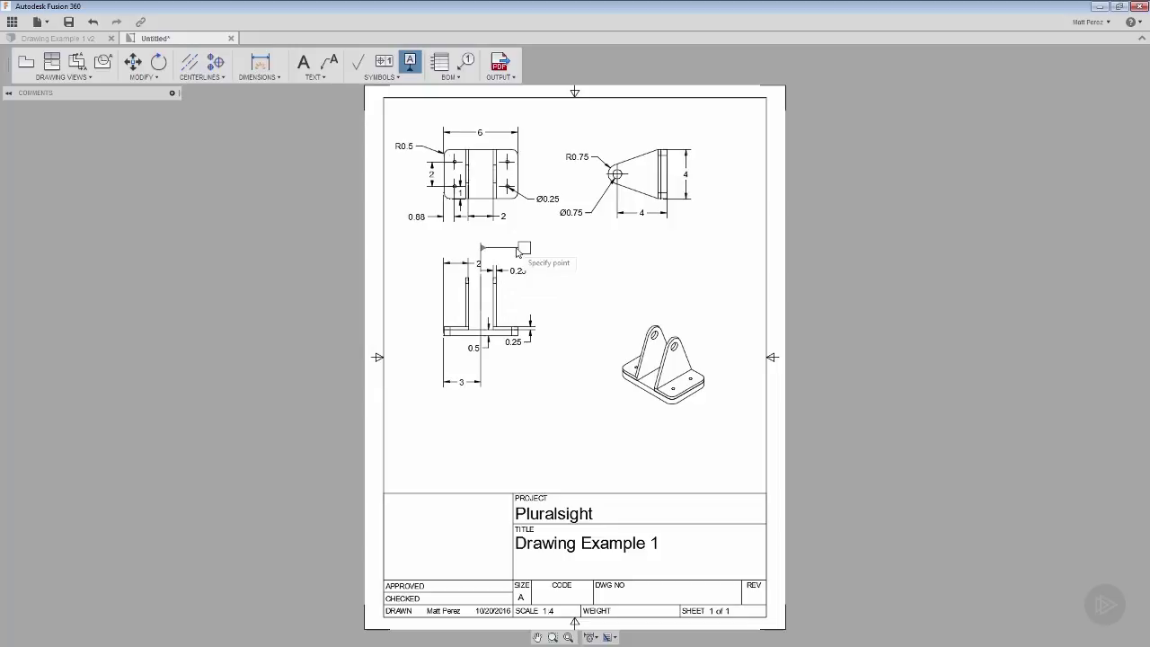
left_click(577, 282)
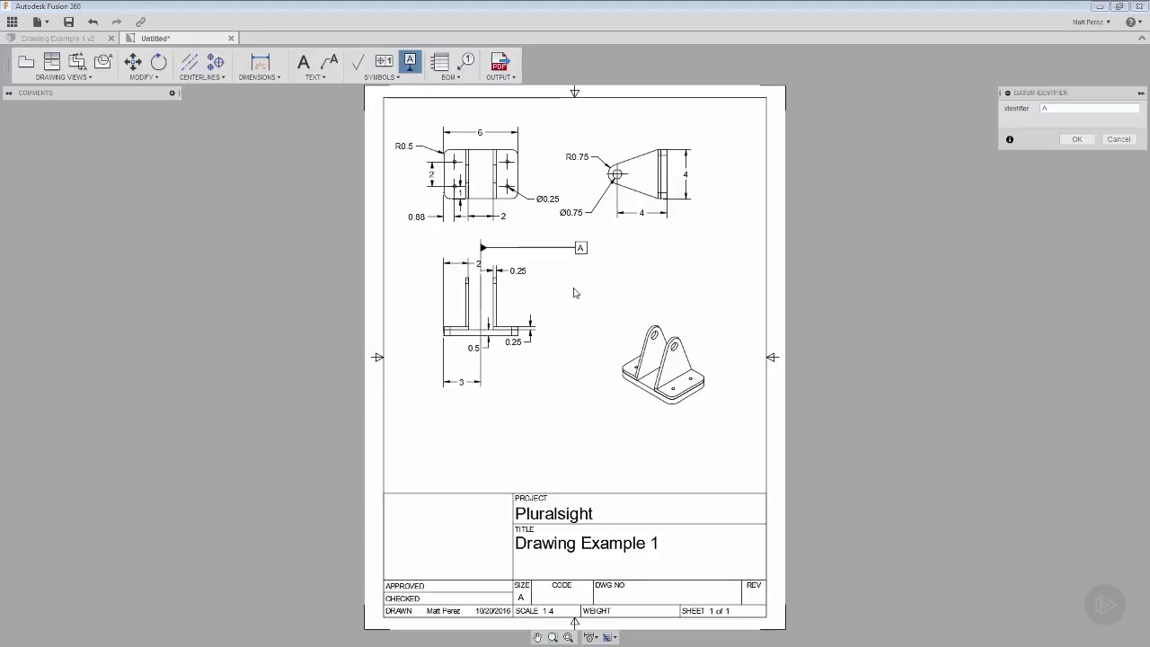
left_click_drag(1068, 95, 967, 104)
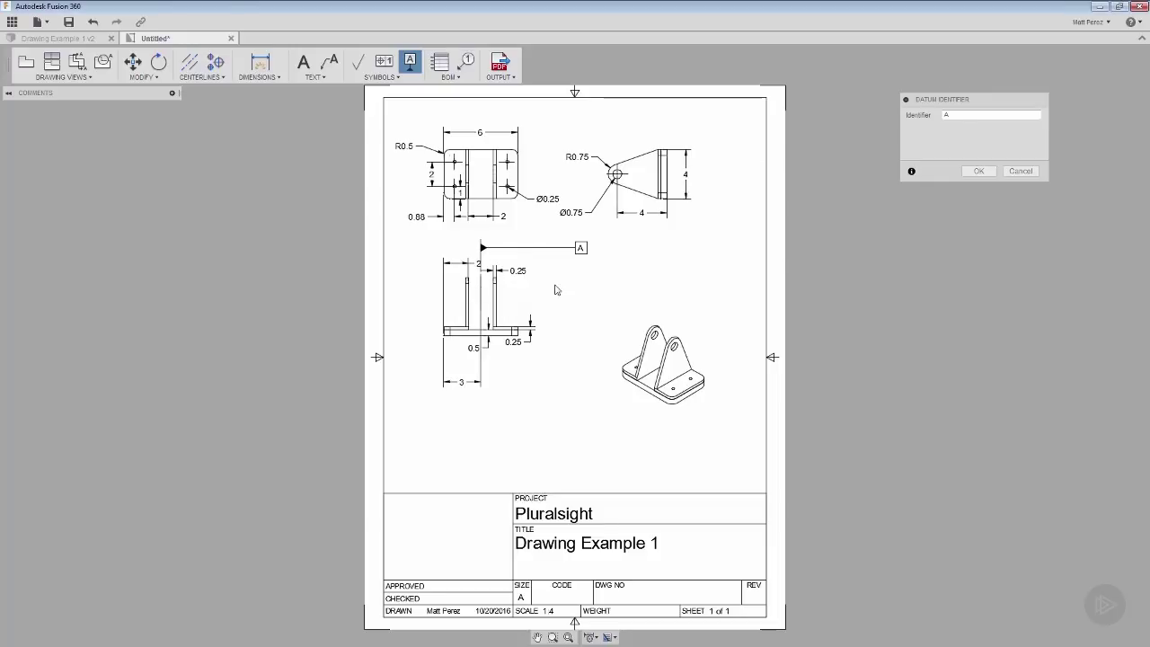
Confirm datum A with OK.
left_click(972, 174)
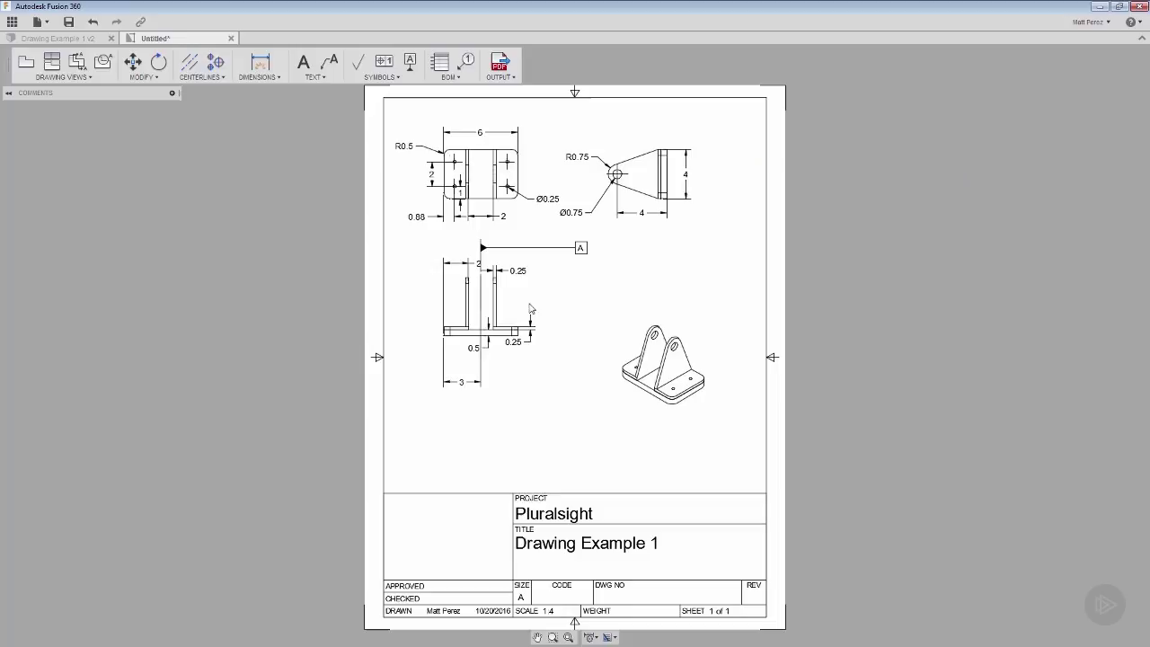
scroll(485, 272, "up", 3)
scroll(485, 274, "up", 2)
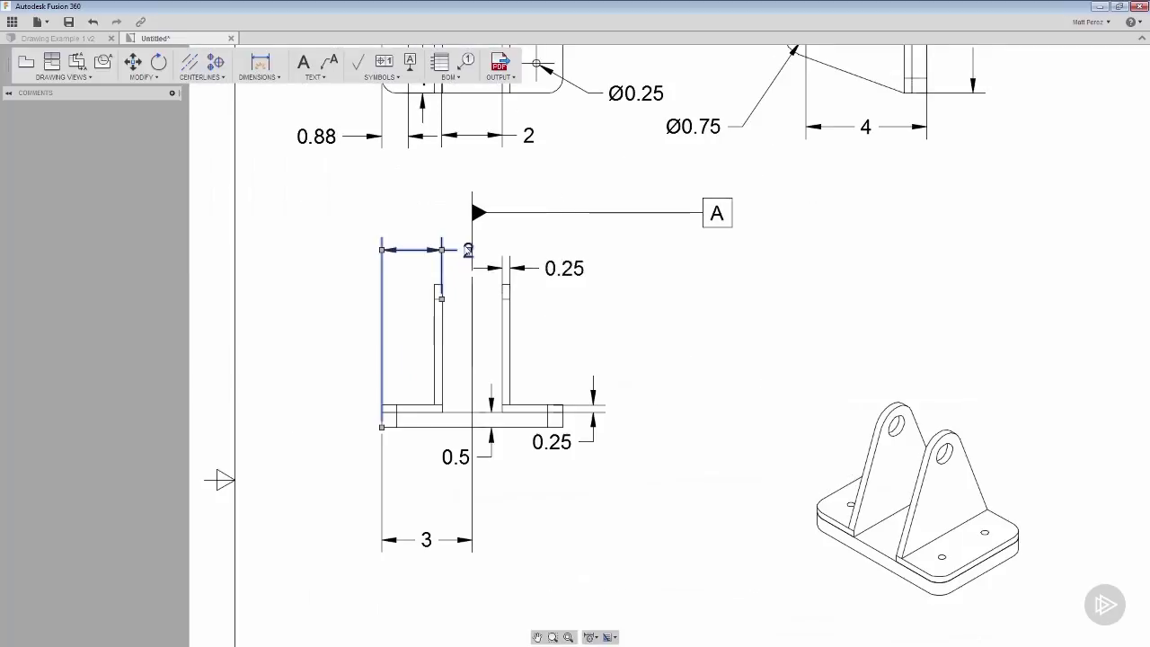
Drag the 2 dimension text on the lower-left view so it sits between its arrows.
left_click(467, 250)
left_click(357, 255)
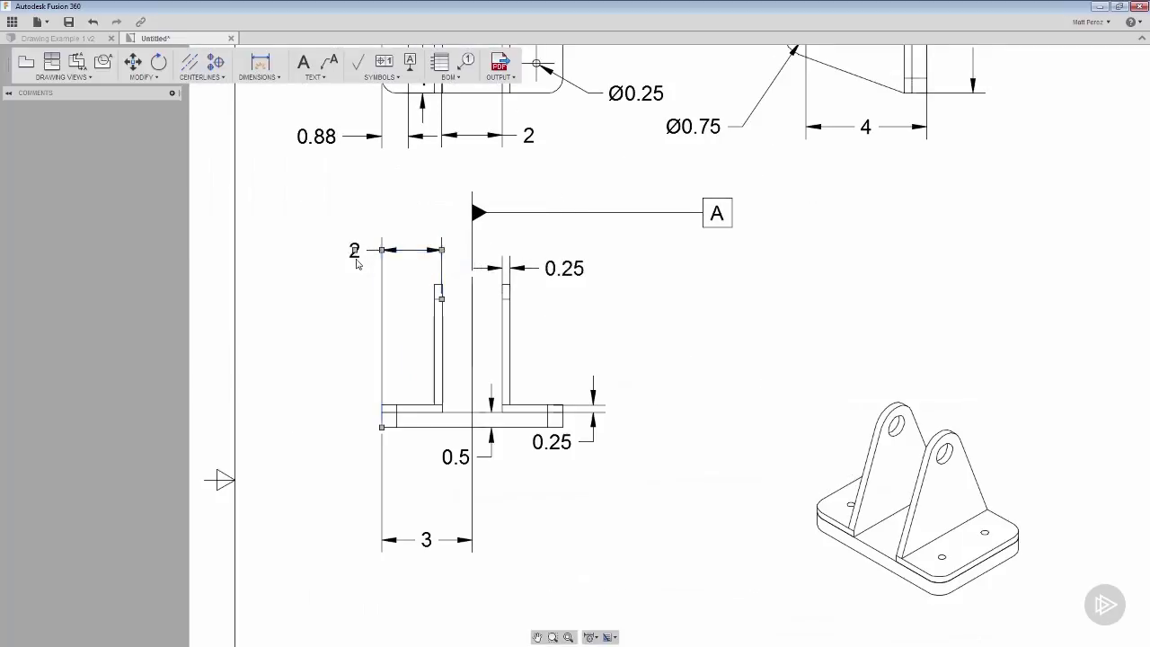
left_click(357, 254)
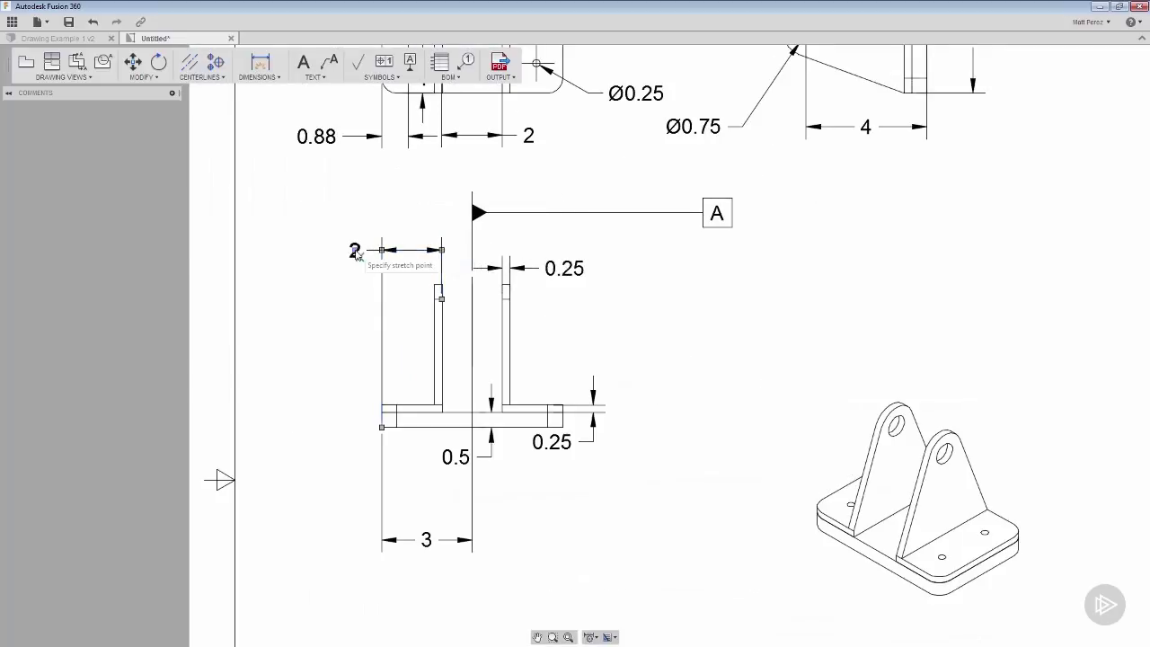
left_click(412, 253)
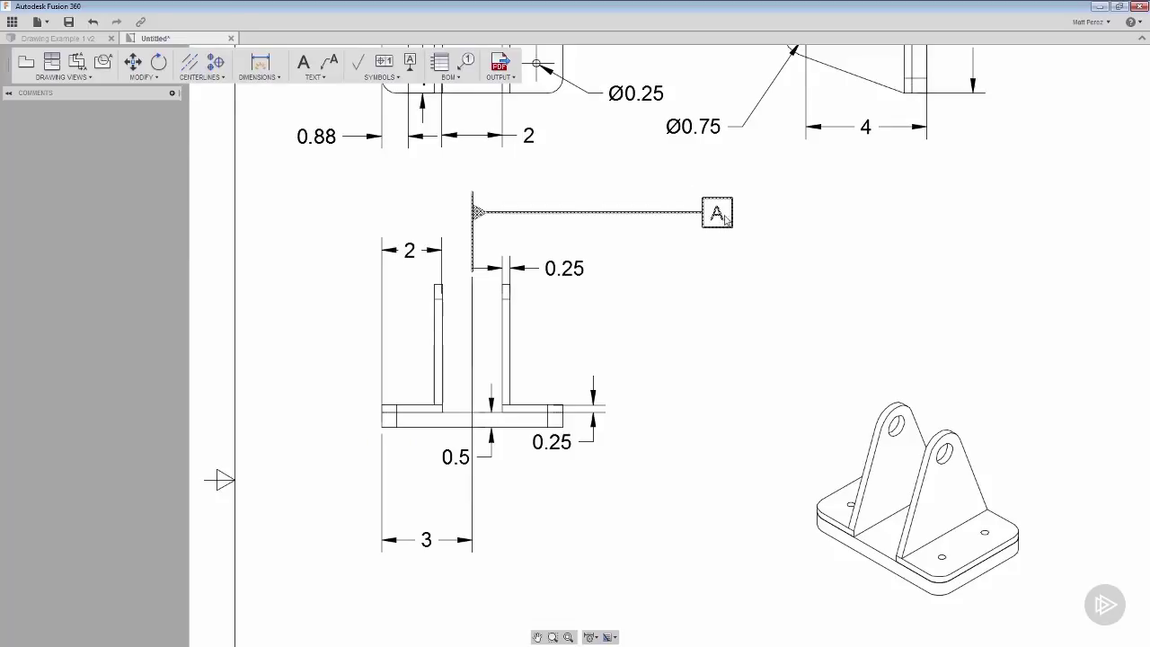
scroll(648, 305, "down", 5)
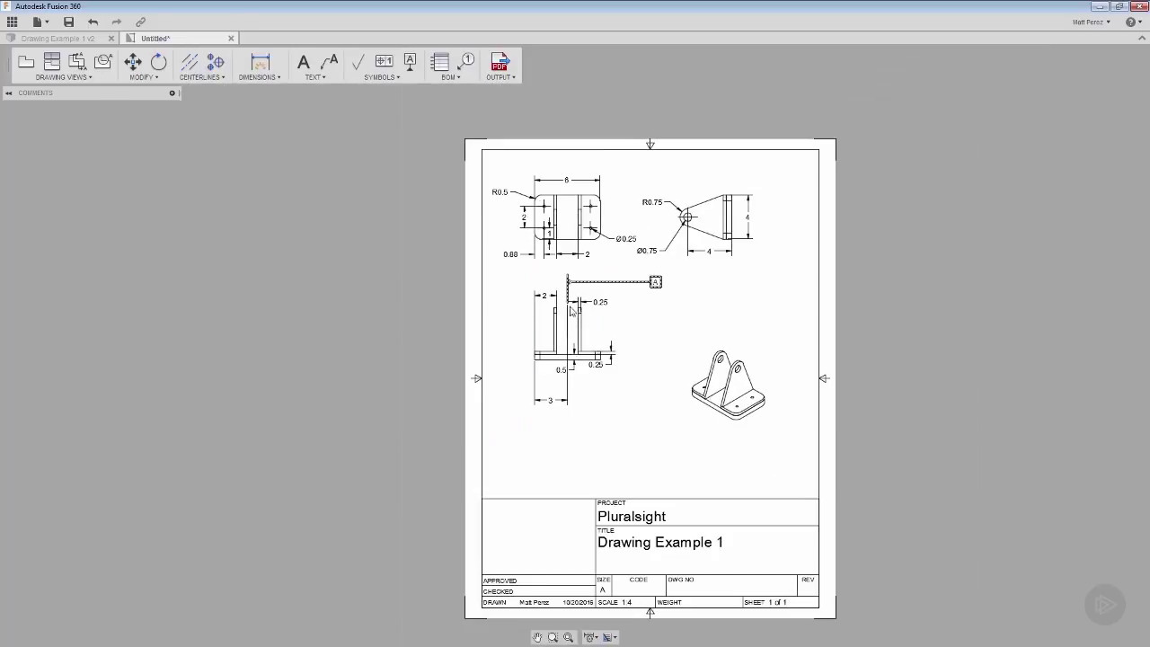
scroll(568, 251, "down", 2)
scroll(567, 249, "up", 6)
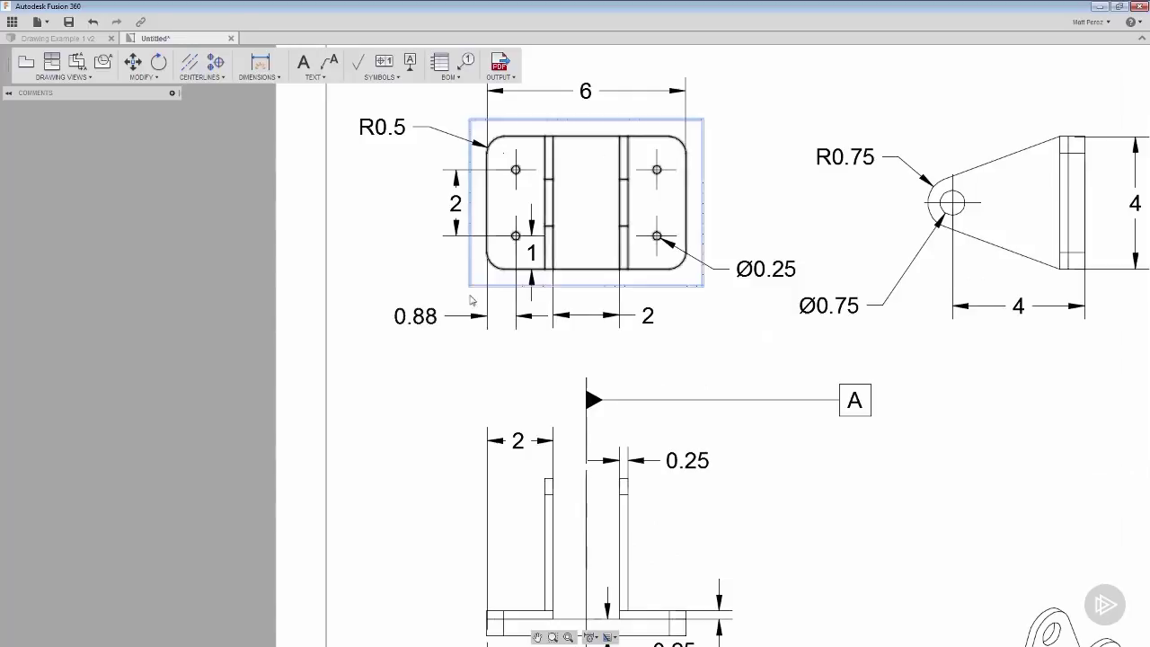
scroll(485, 342, "down", 6)
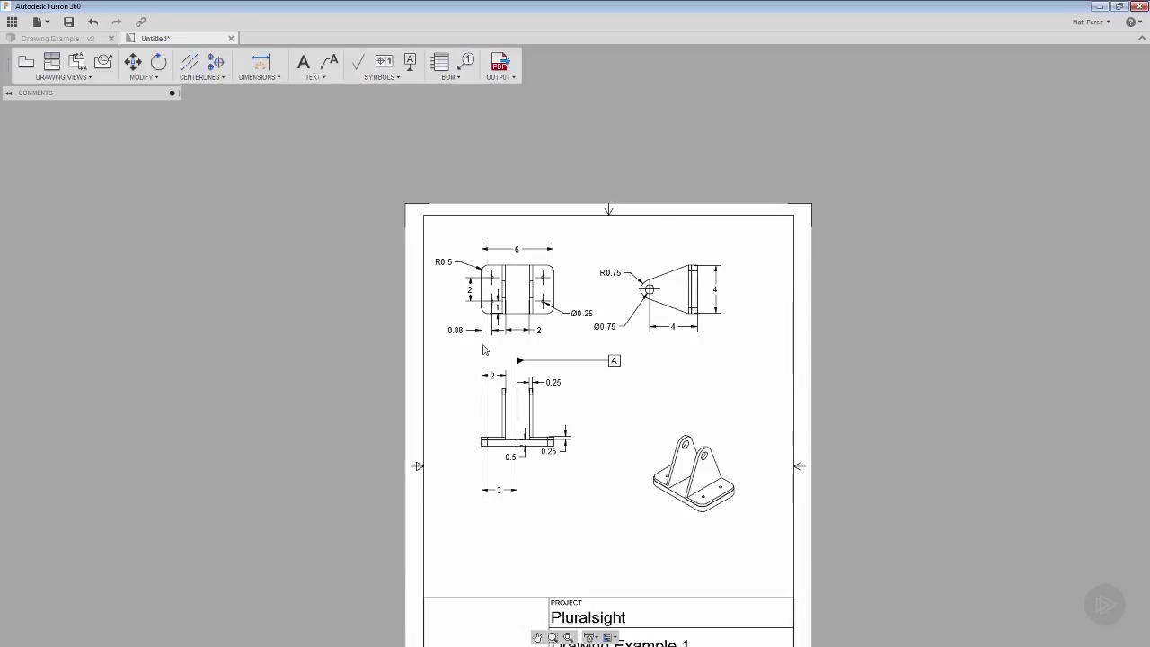
Place a feature control frame leader from the lower-left view's bottom edge, running down and right.
left_click(388, 67)
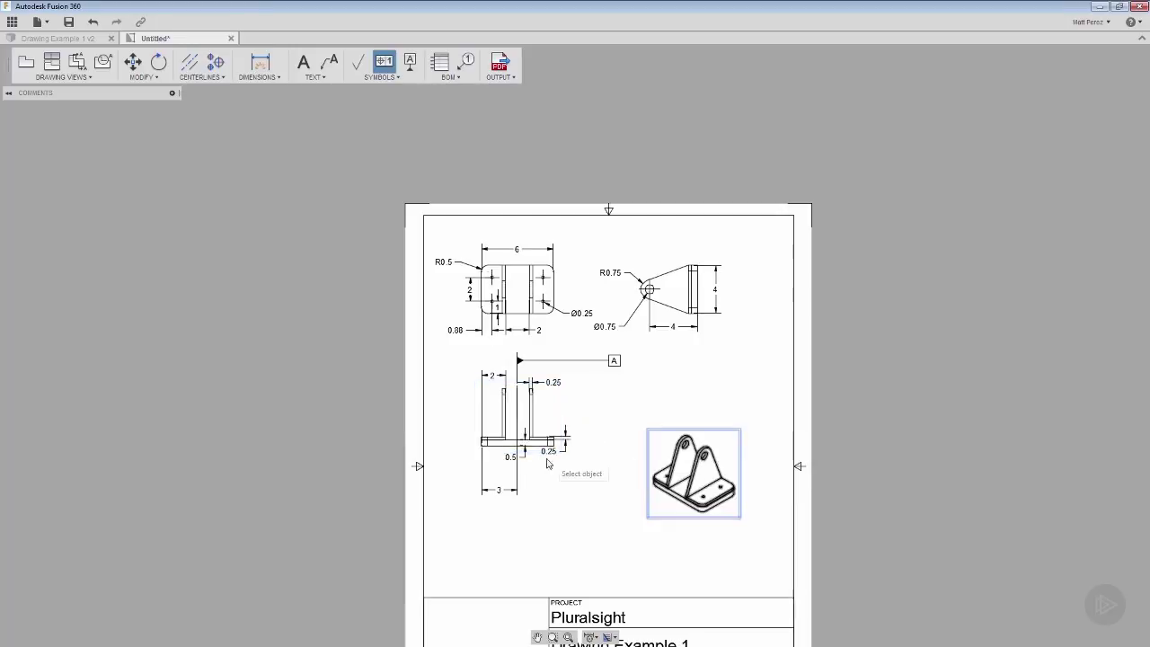
left_click(499, 453)
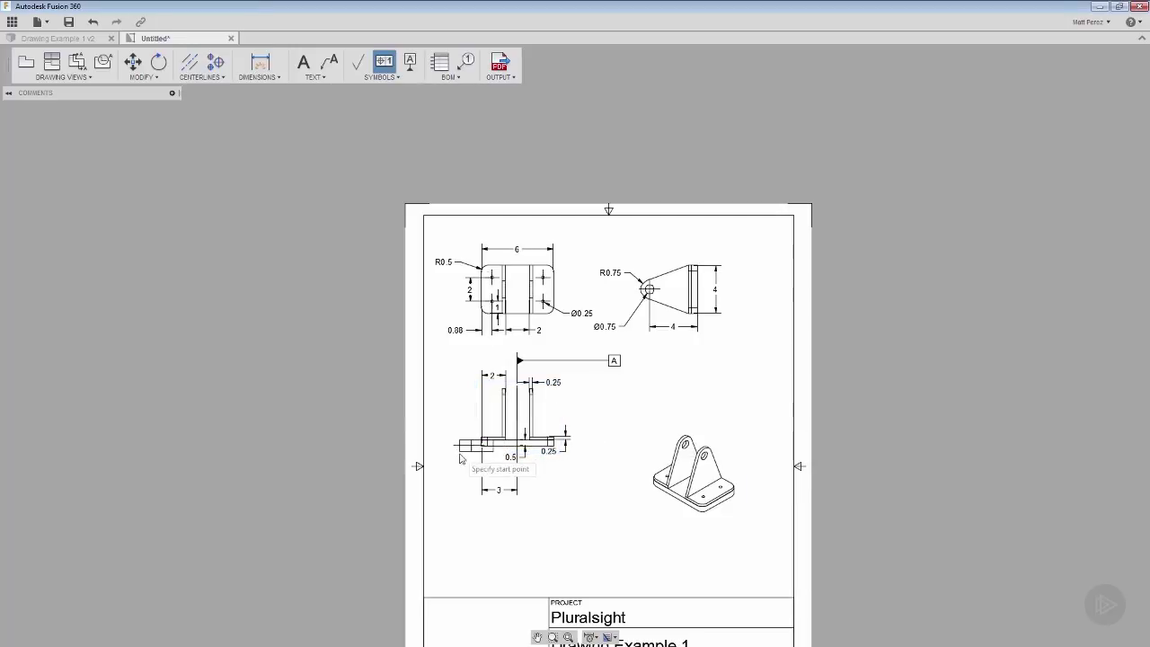
left_click(442, 446)
left_click(442, 522)
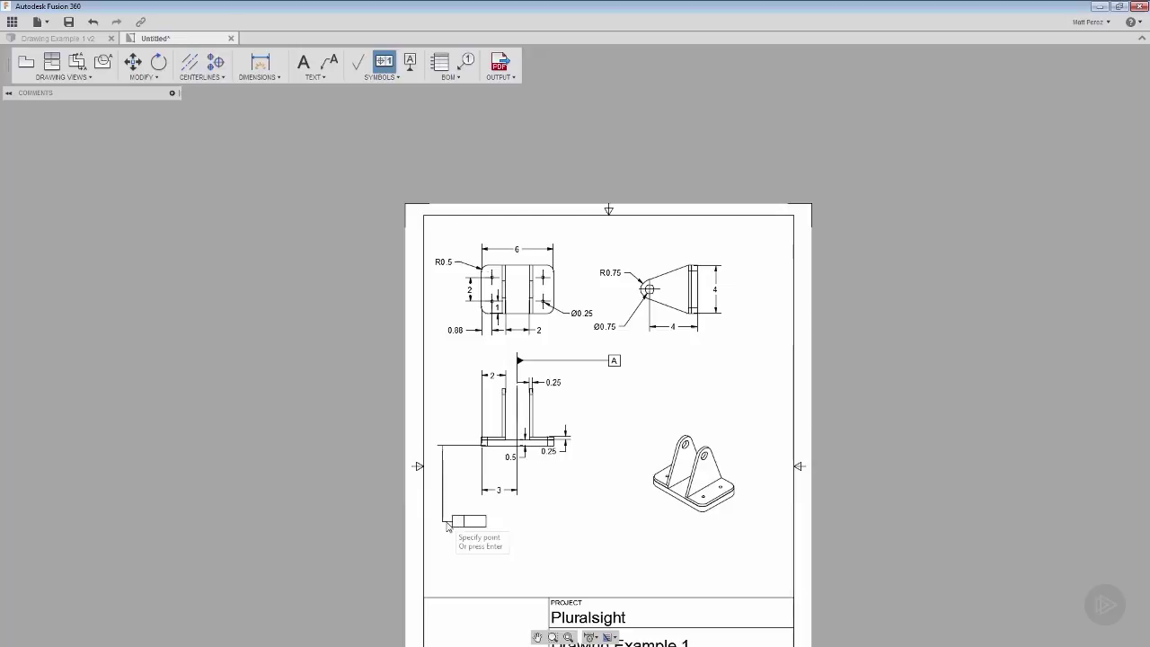
right_click(519, 529)
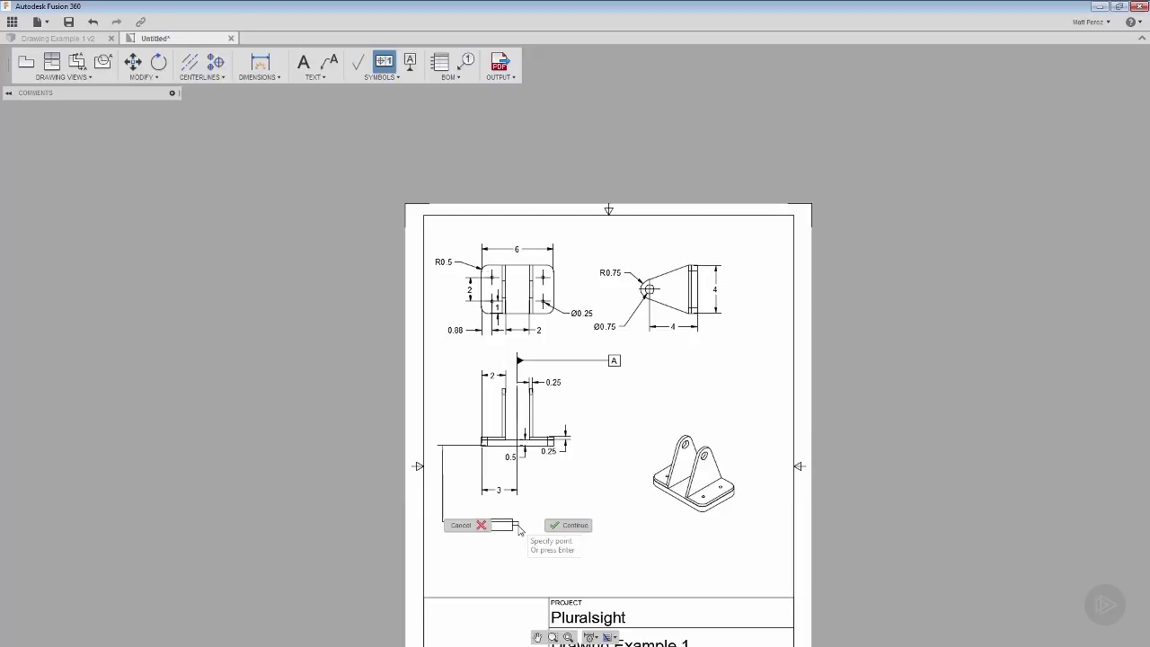
Finish placing the frame, make its leader All Around, and show the Top Note symbols.
left_click(577, 526)
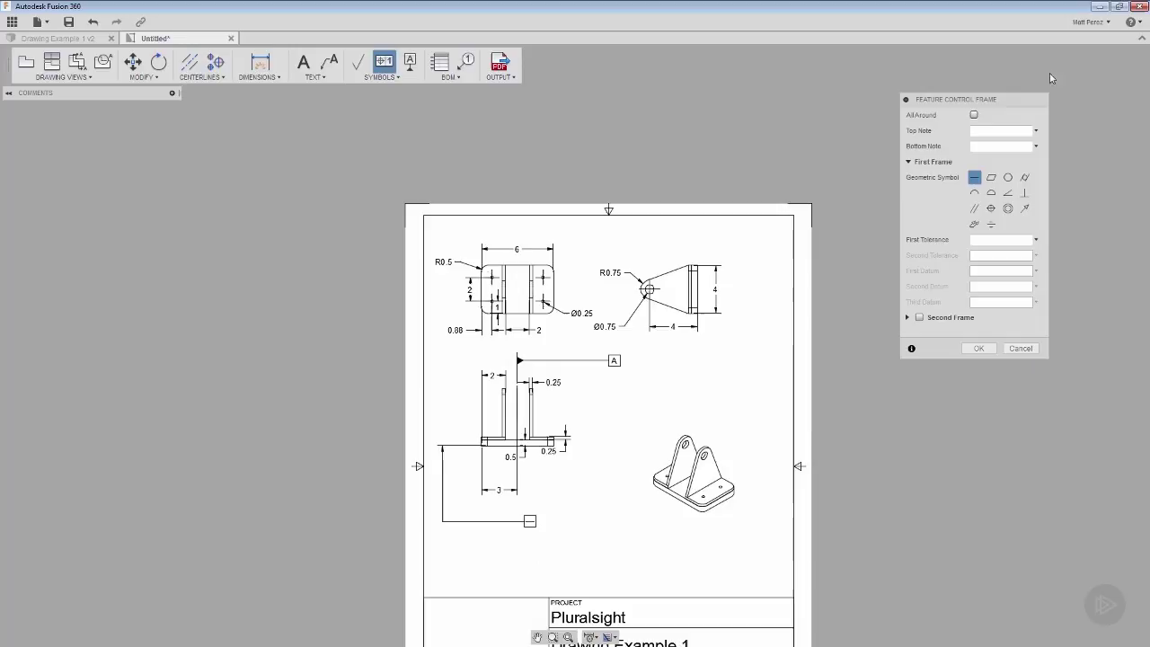
left_click(974, 116)
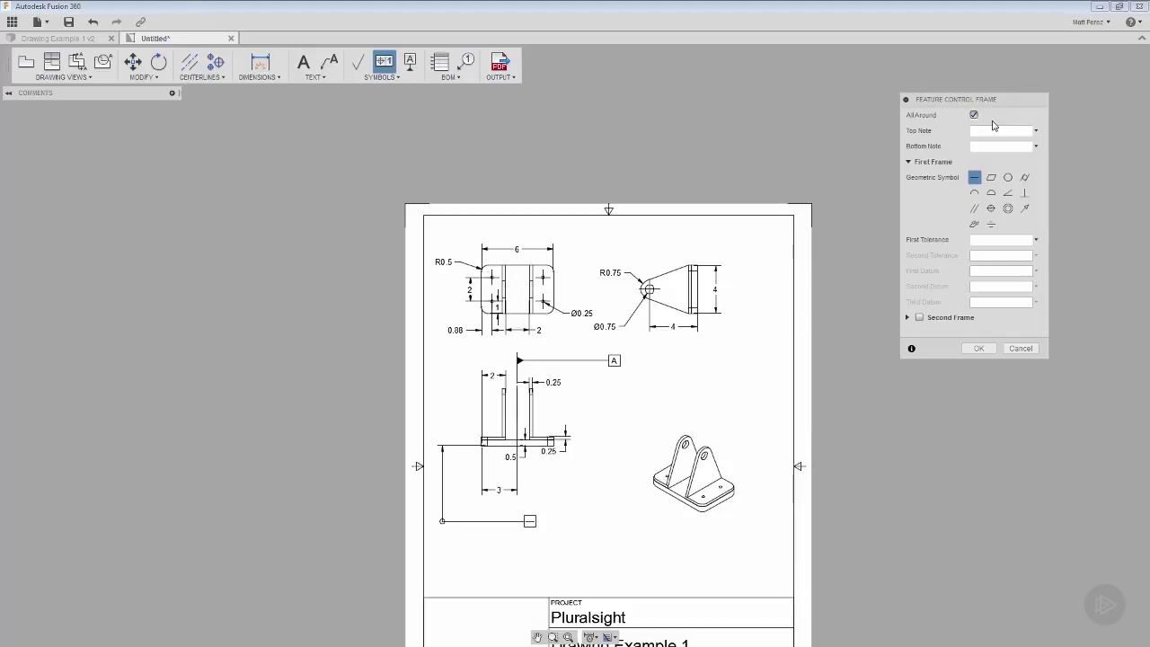
left_click(1037, 132)
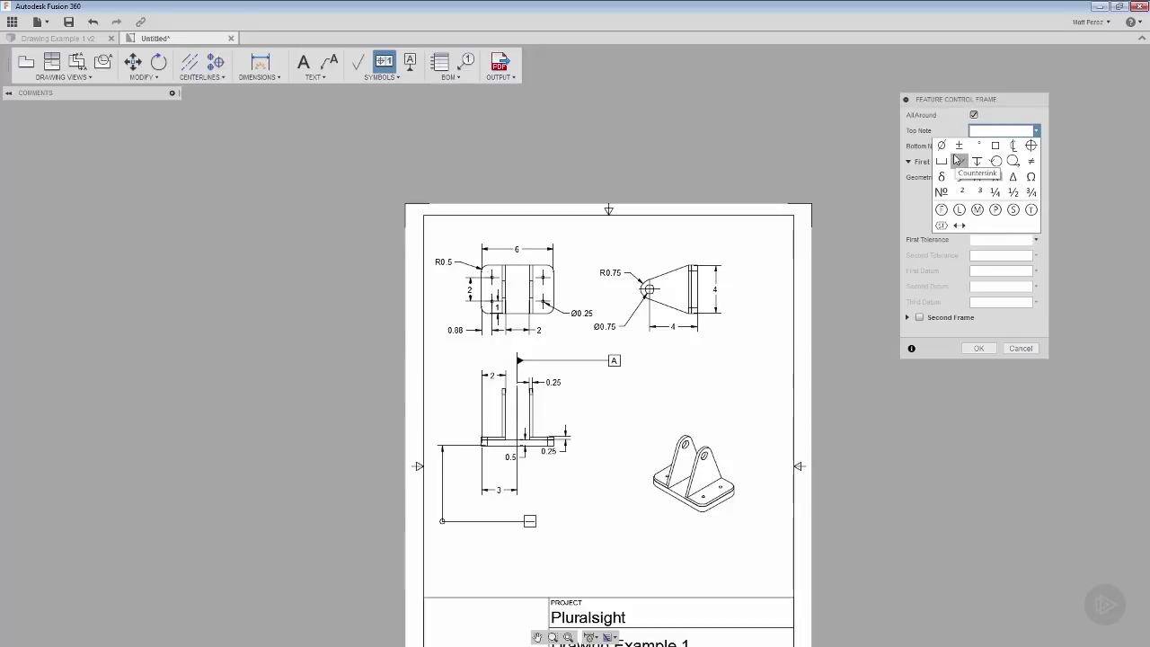
Close the Top Note and Bottom Note symbol lists without adding any symbol.
left_click(1006, 126)
left_click(1037, 148)
left_click(1037, 148)
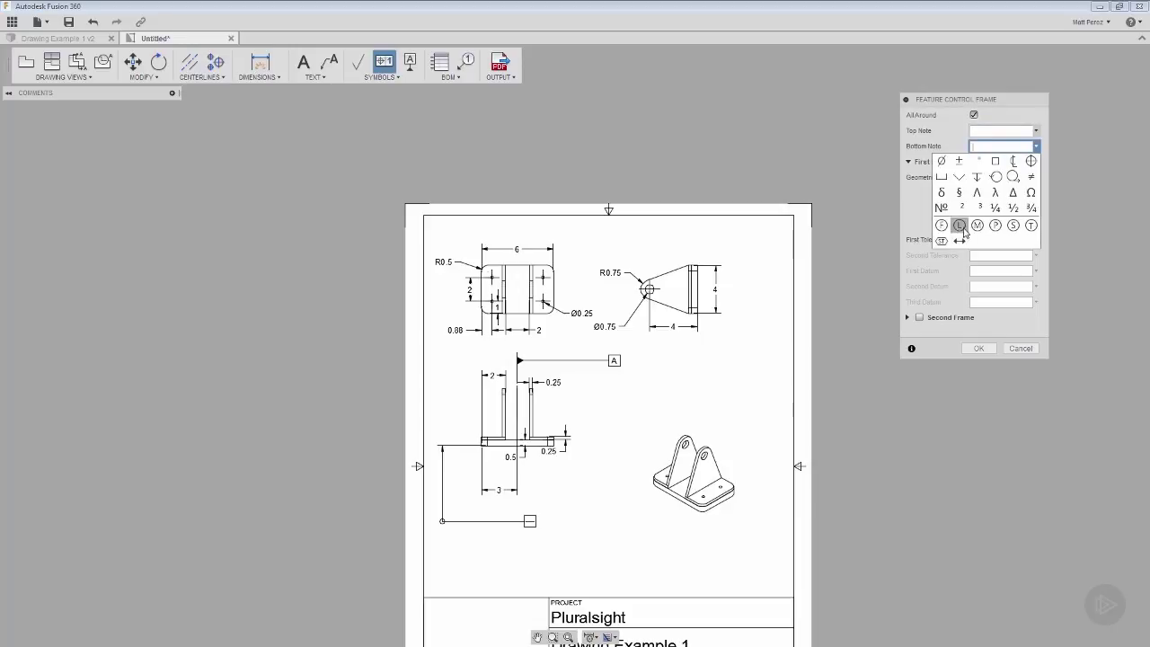
left_click(1002, 131)
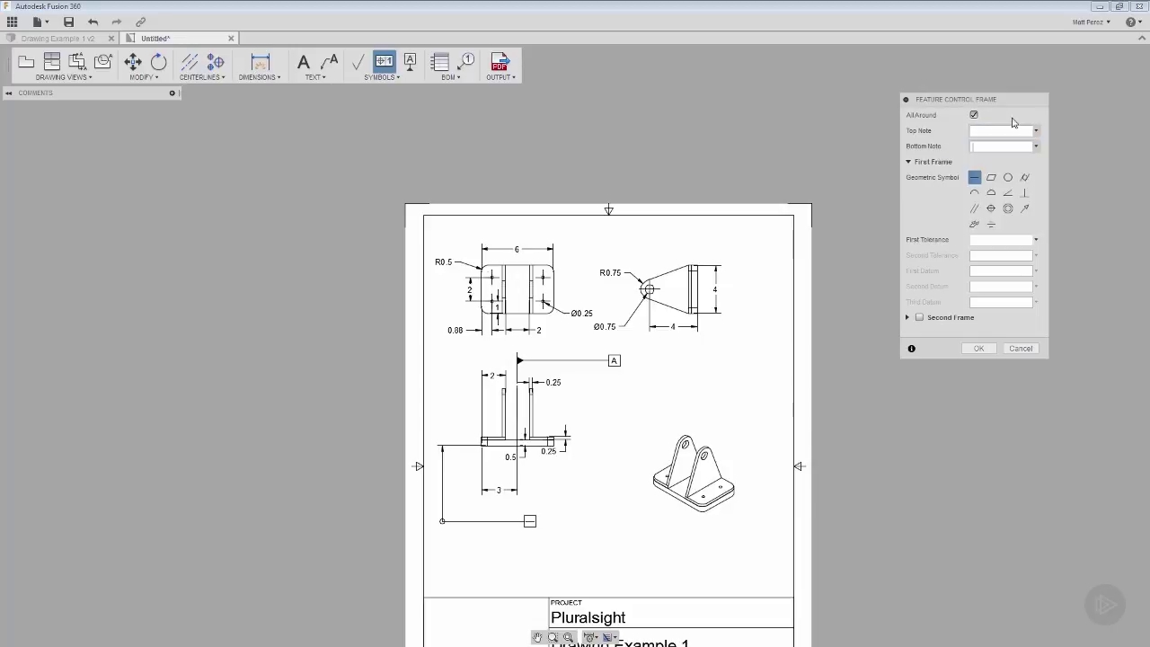
Make the frame a Flatness callout with a ±.001 first tolerance and confirm it.
left_click(992, 177)
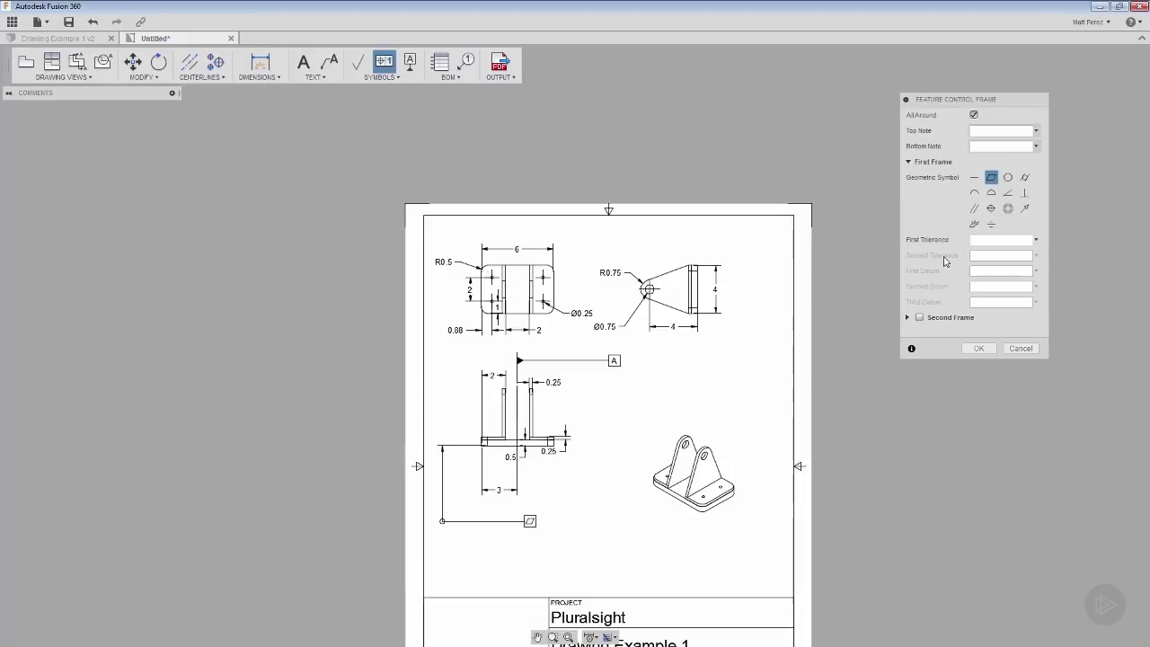
left_click(982, 240)
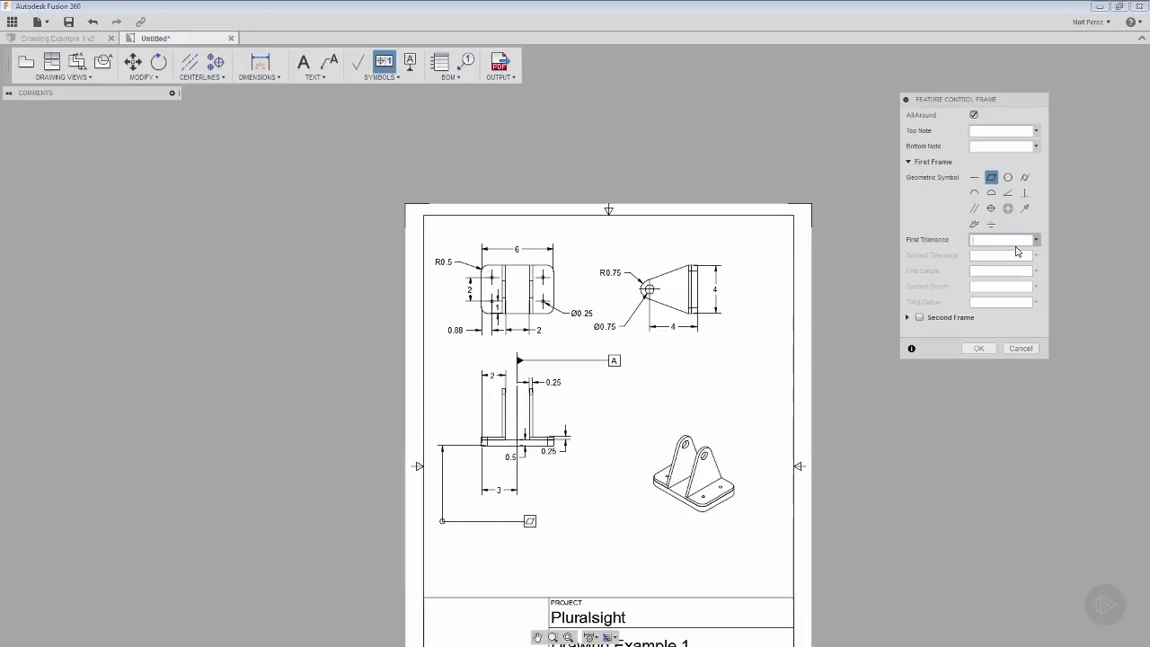
left_click(1036, 240)
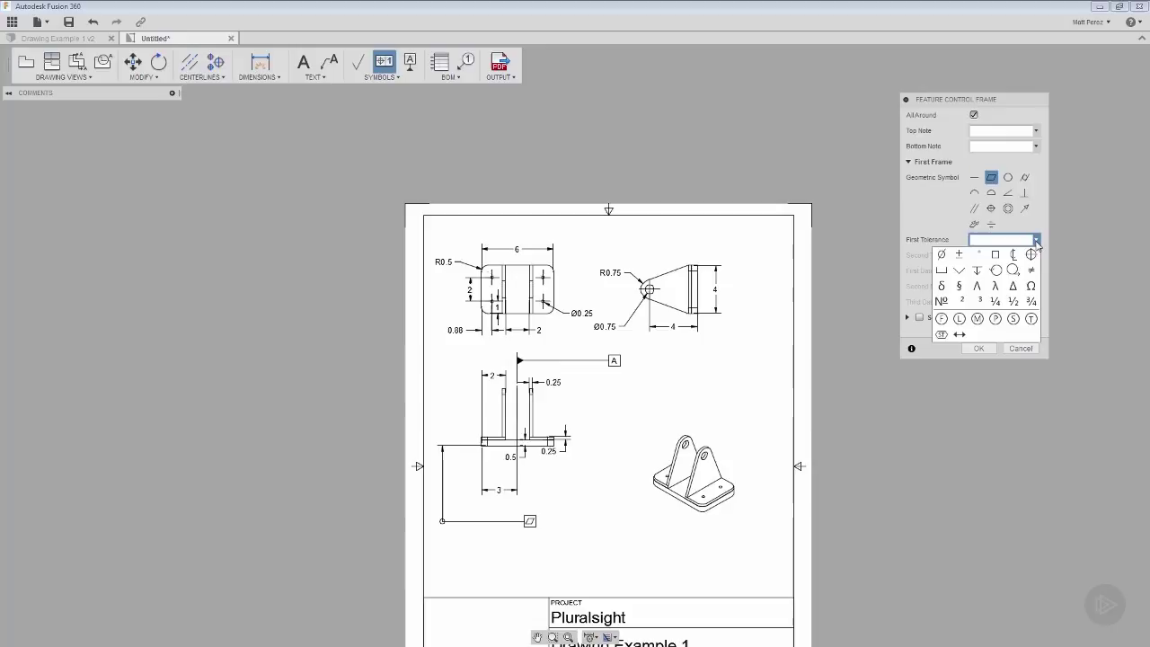
left_click(959, 255)
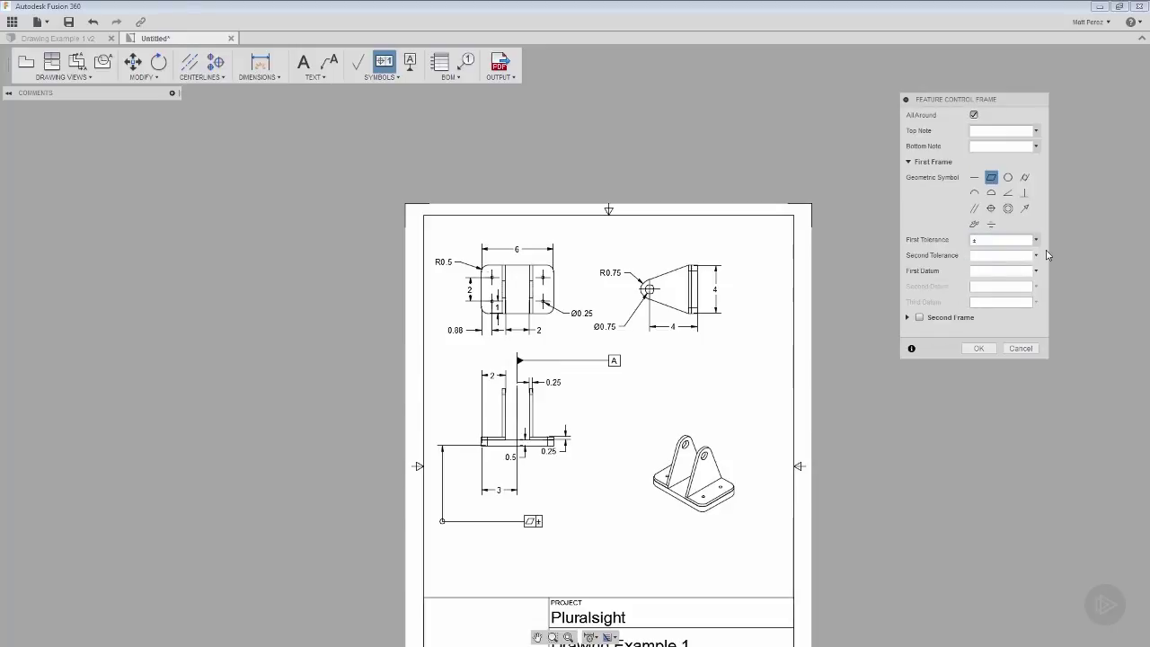
type(".001")
left_click(978, 349)
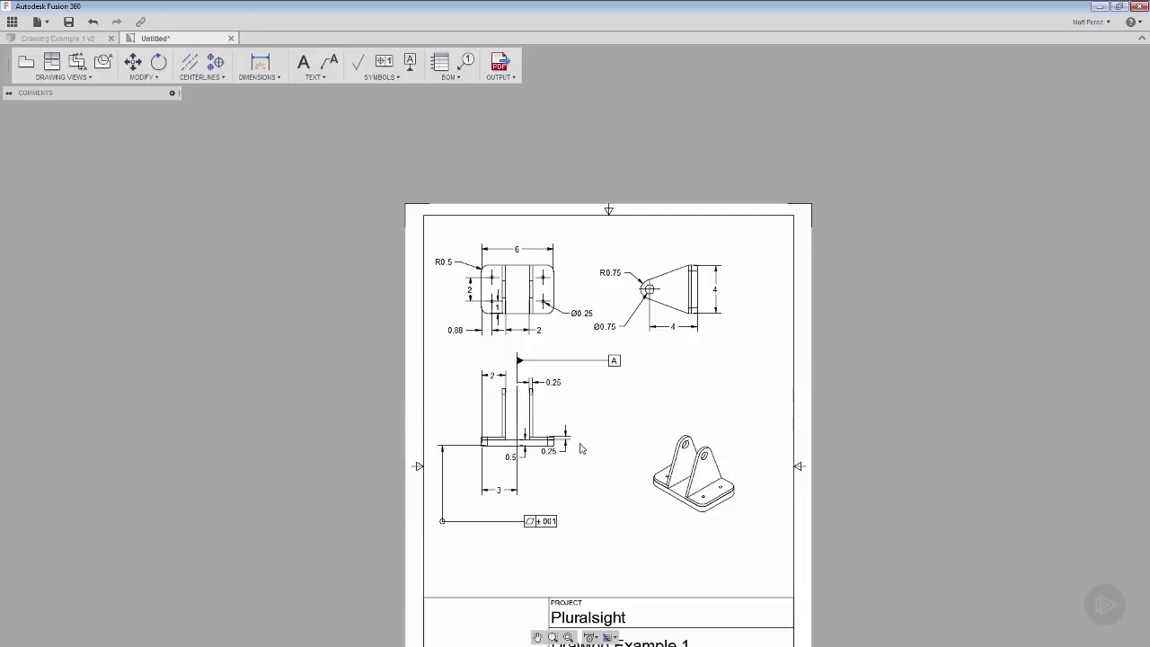
Turn on Display Annotation Unit so all dimensions show inches, then clear the selection.
left_click(591, 637)
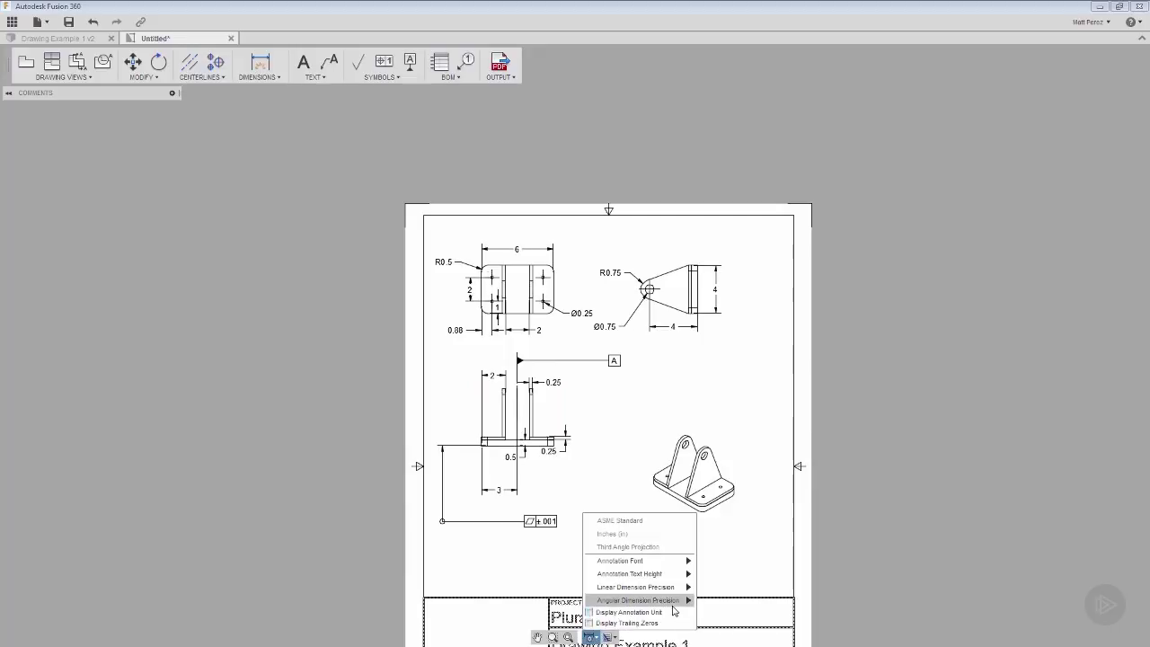
left_click(591, 612)
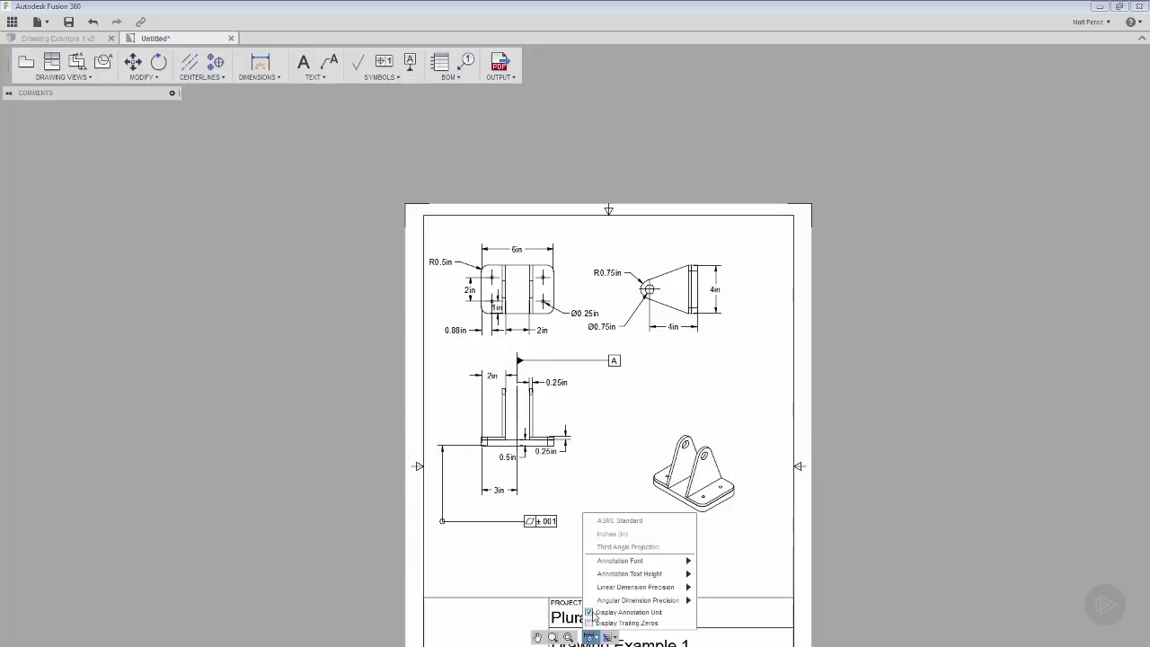
left_click(548, 526)
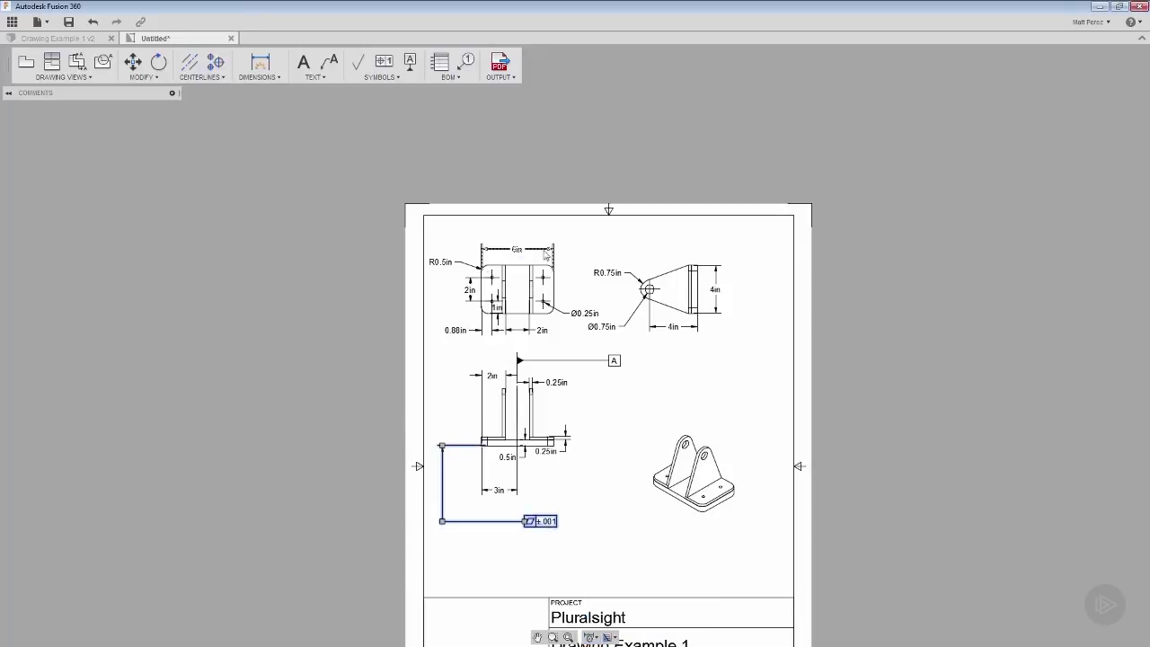
left_click(638, 396)
scroll(624, 423, "down", 1)
Attach a surface texture symbol to the triangular view's right edge and place it beside that view.
scroll(623, 441, "up", 1)
scroll(623, 442, "up", 1)
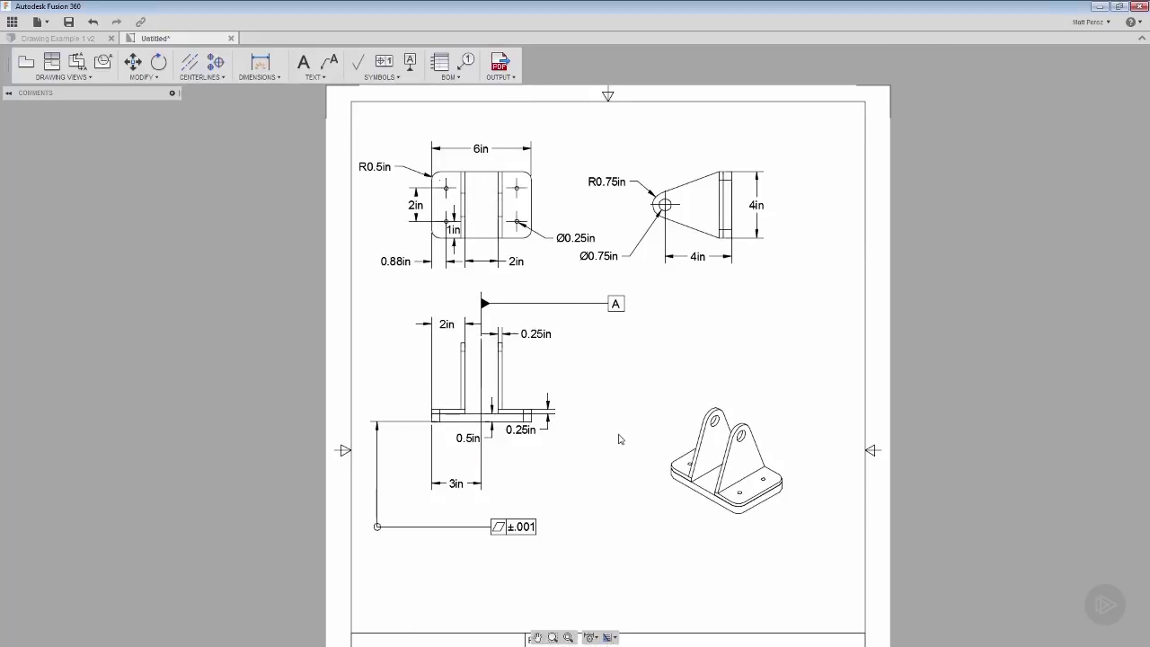
left_click(398, 77)
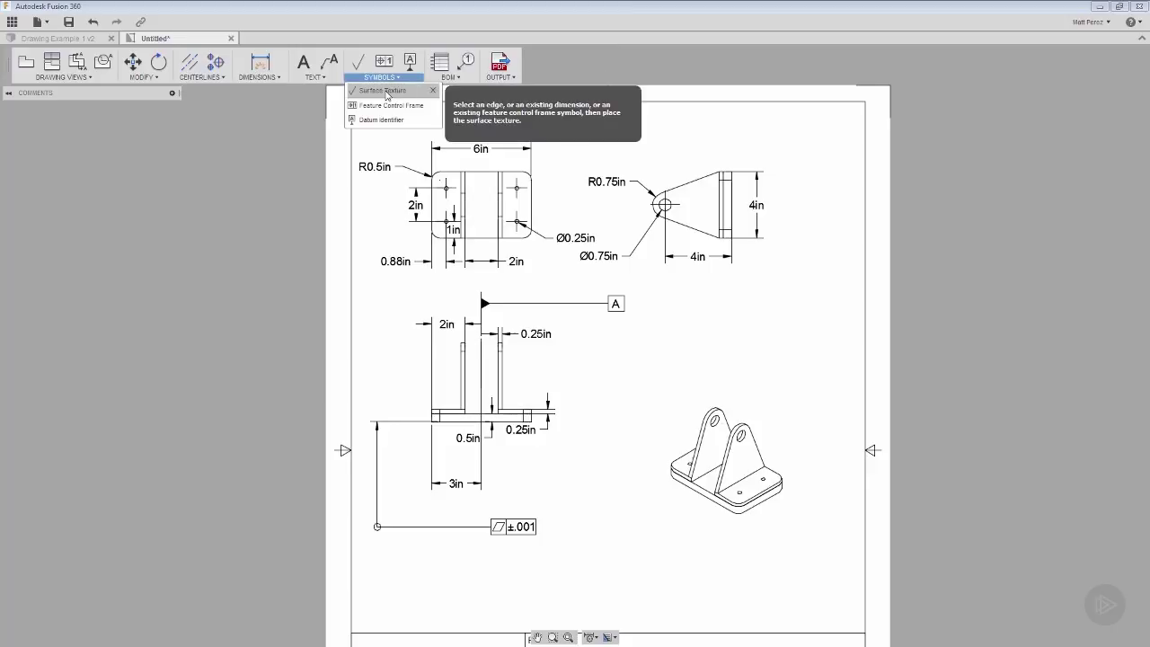
left_click(384, 91)
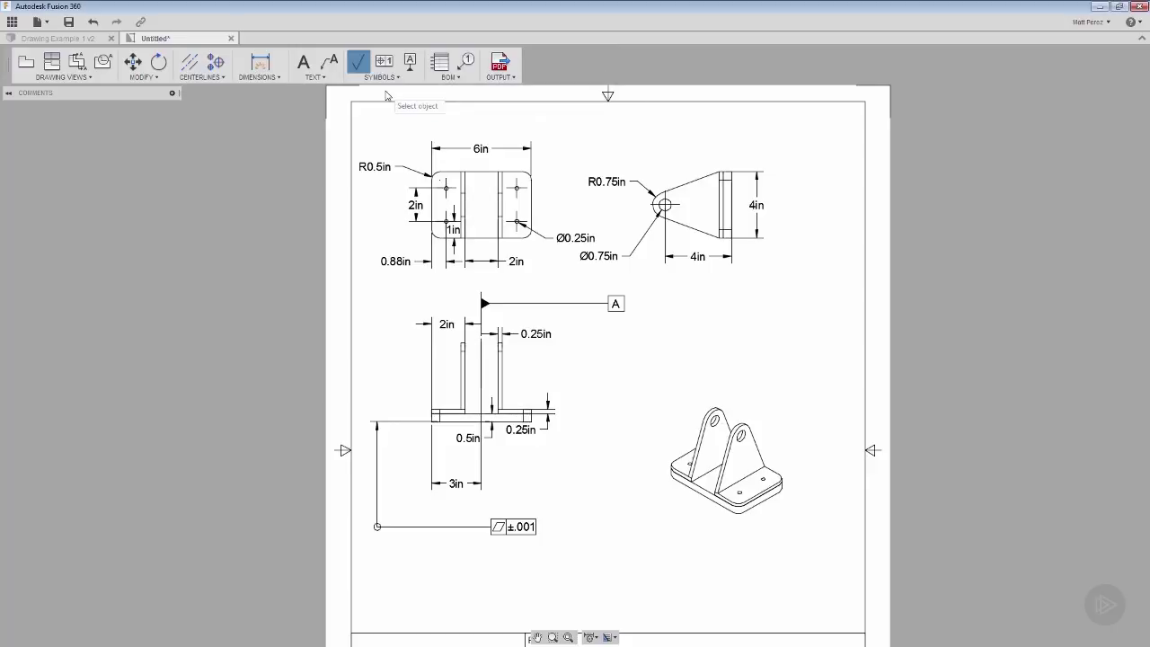
left_click(735, 228)
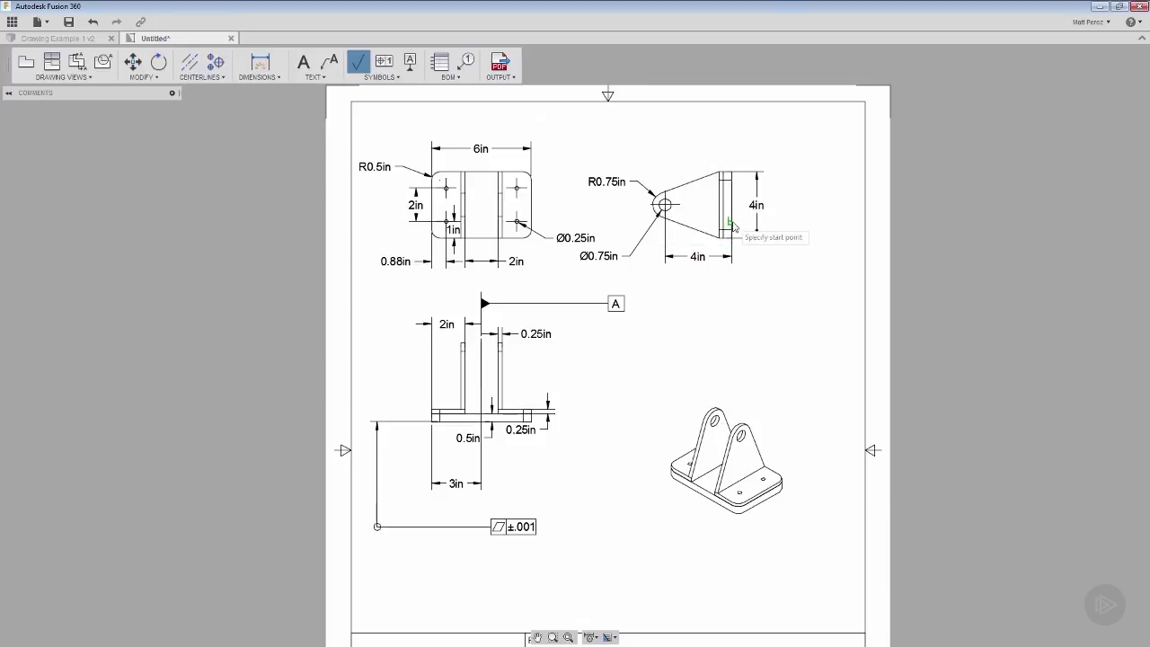
left_click(809, 306)
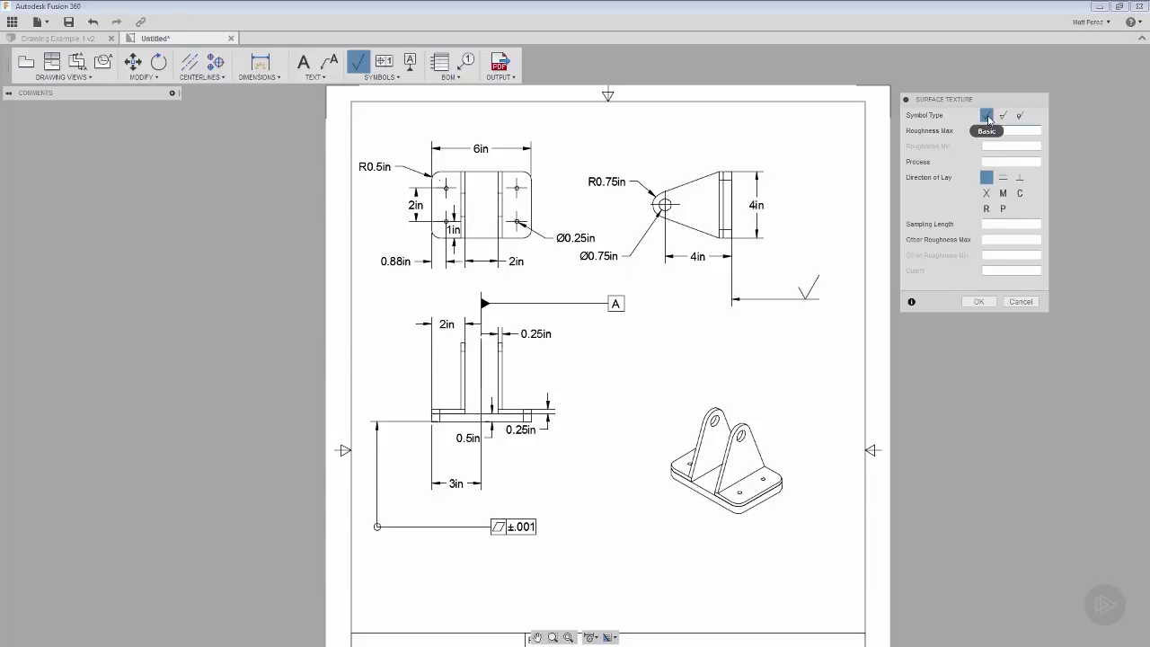
Enter .01 max and .001 min roughness, Ground as the process, and X lay direction.
left_click(1007, 132)
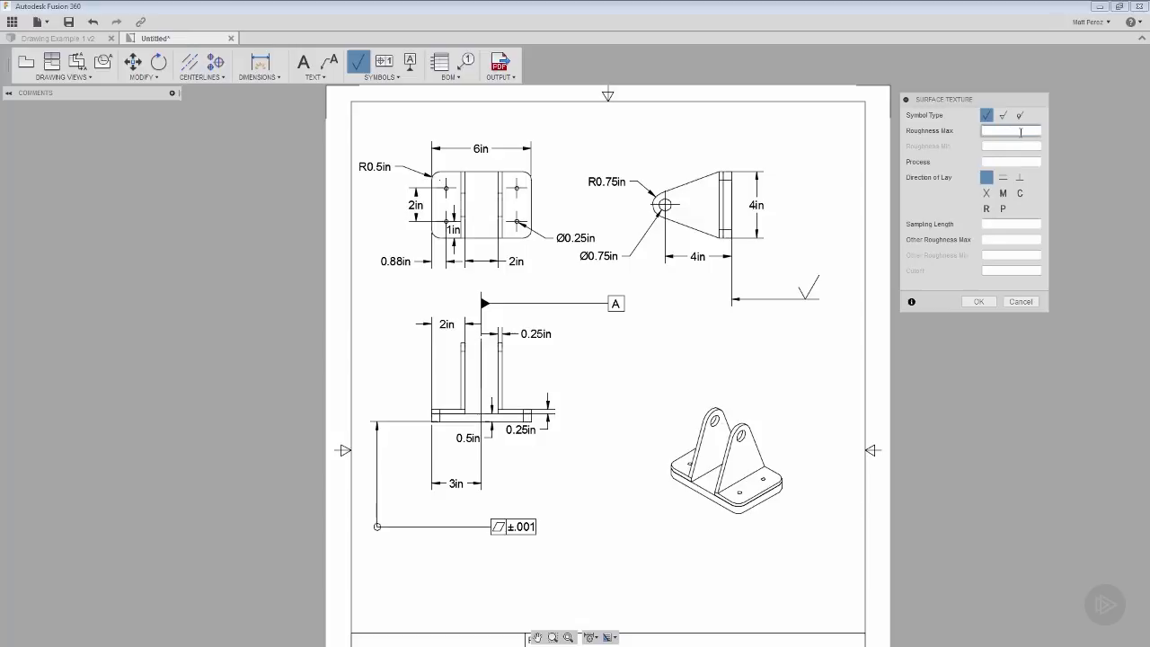
type(".01")
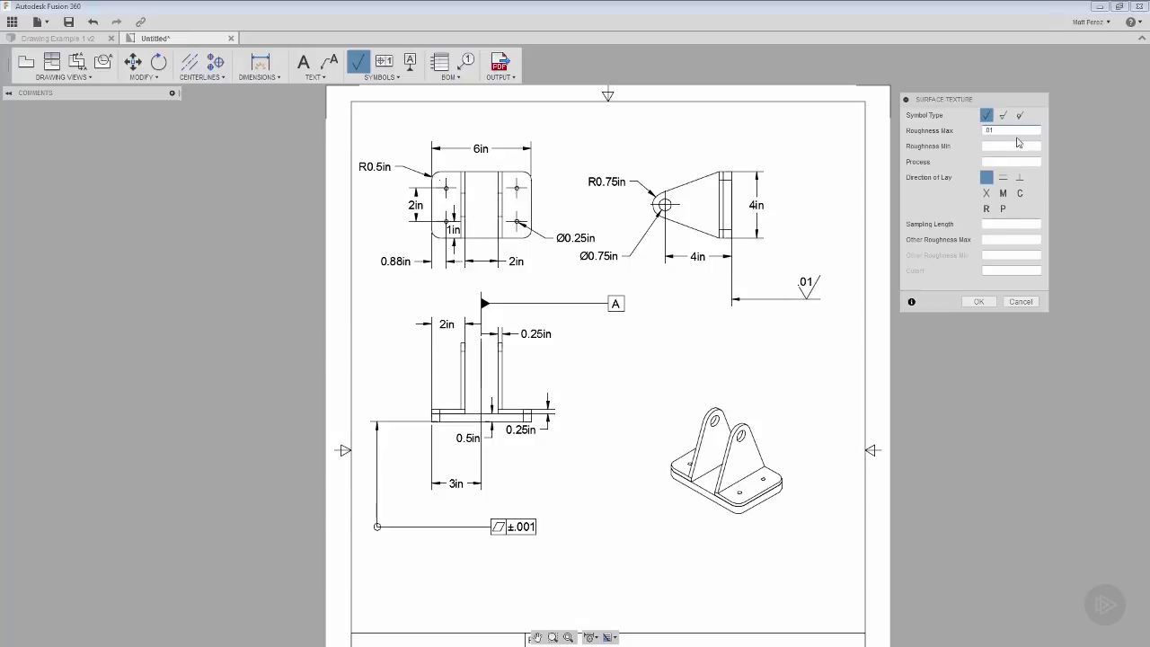
left_click(1010, 144)
type(".001")
left_click(995, 161)
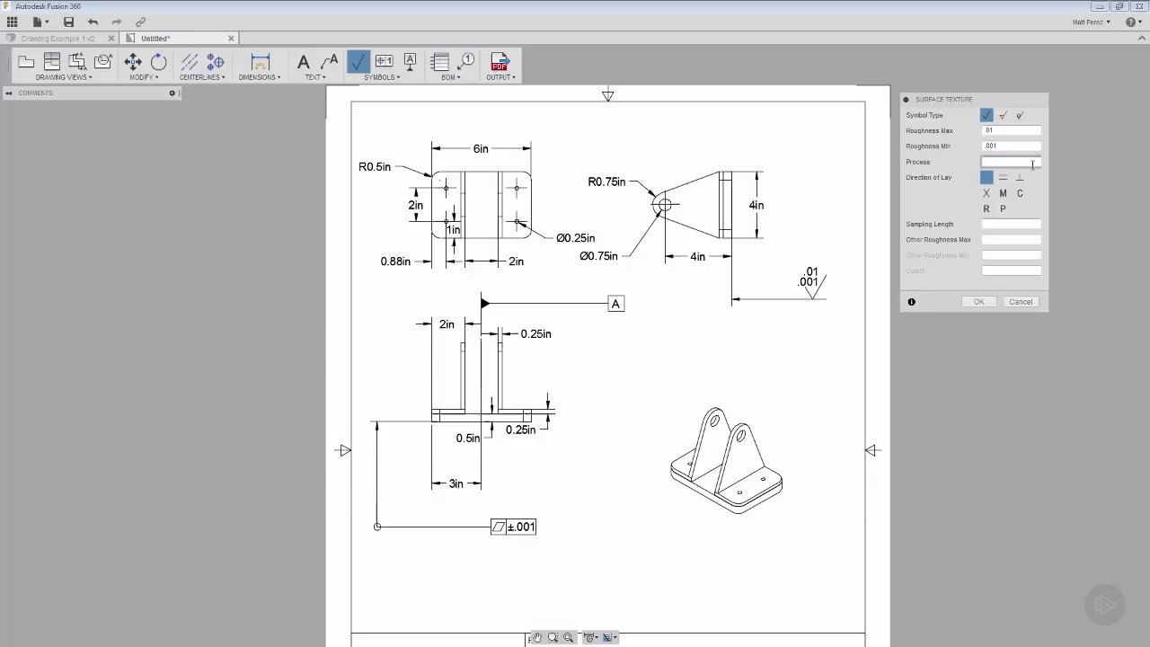
type("Ground")
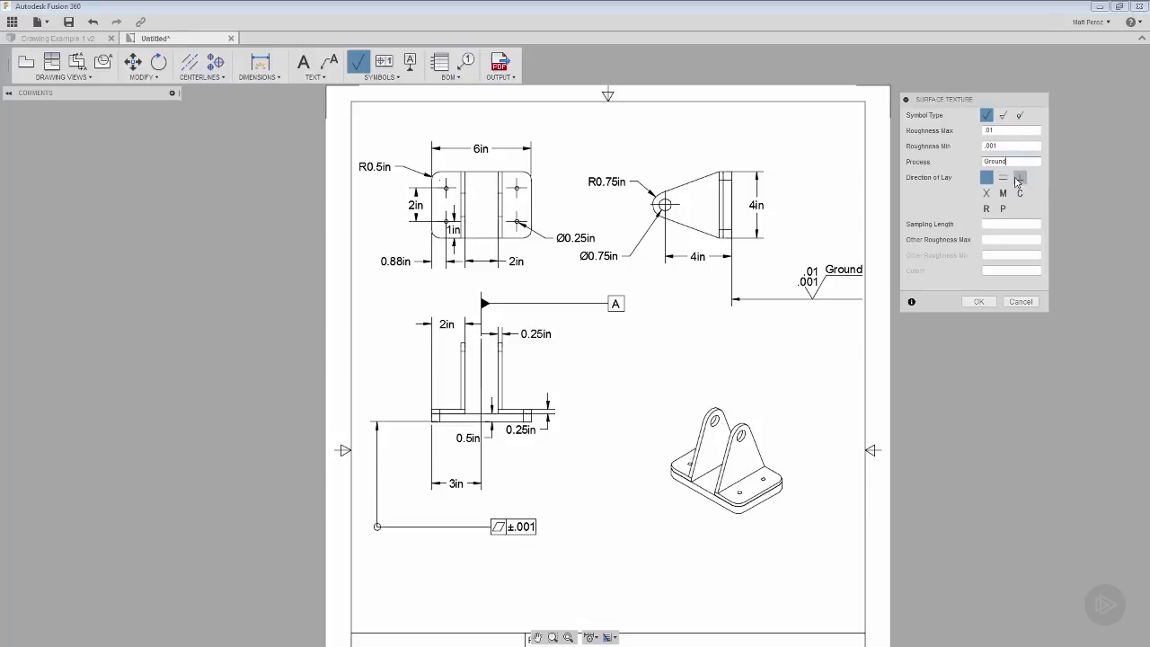
left_click(988, 195)
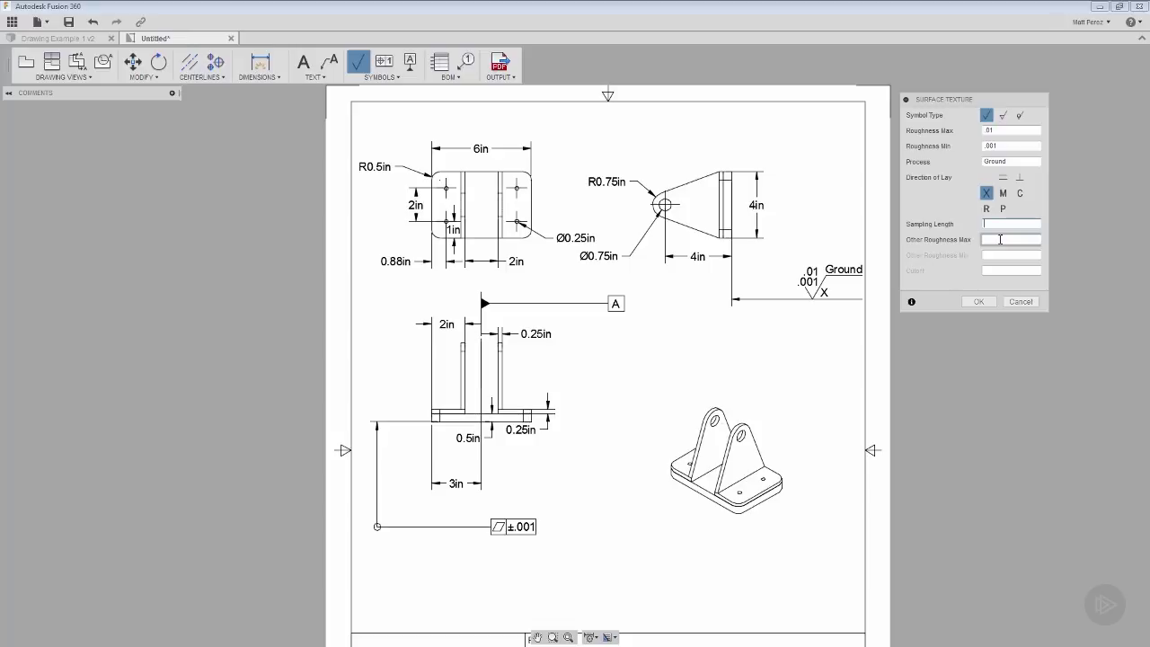
Confirm the Ground surface texture symbol, slide it left, and shorten its leader line.
left_click(990, 302)
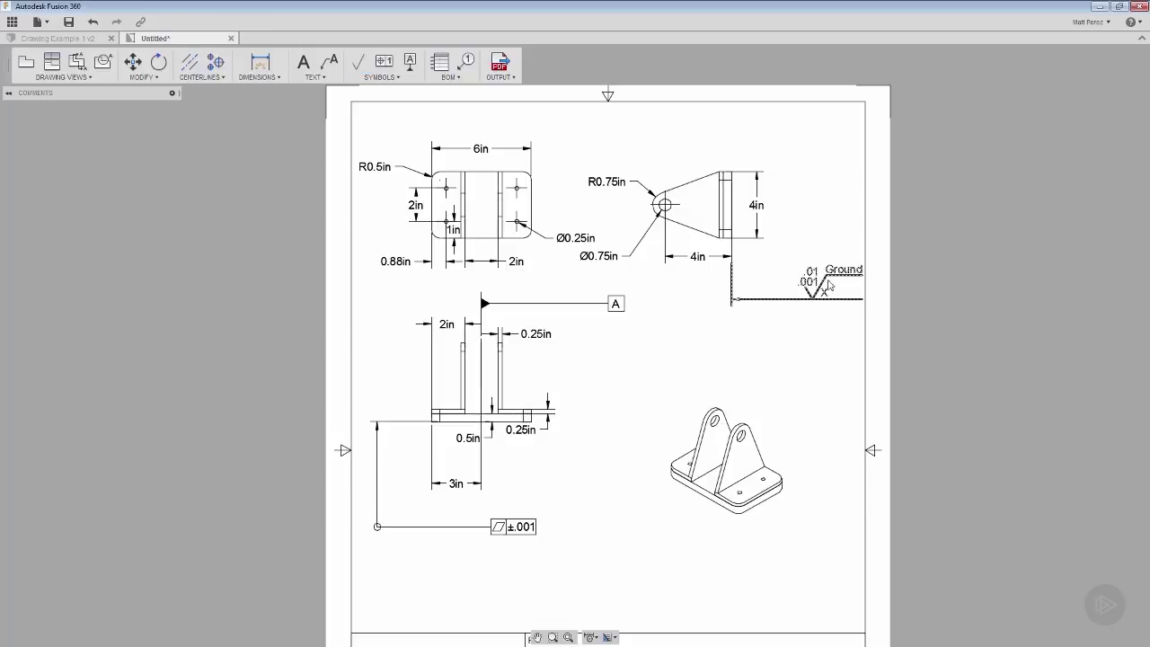
left_click_drag(831, 288, 802, 274)
left_click_drag(863, 300, 836, 303)
left_click(831, 323)
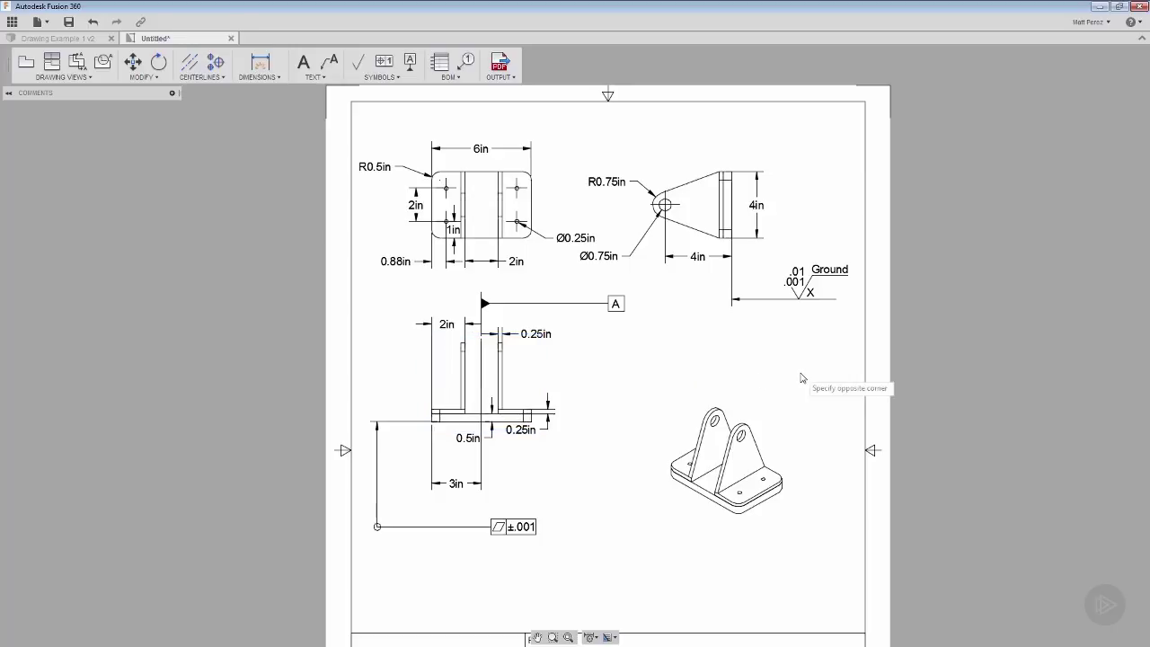
Fit the whole annotated drawing sheet, title block included, into view.
left_click(586, 637)
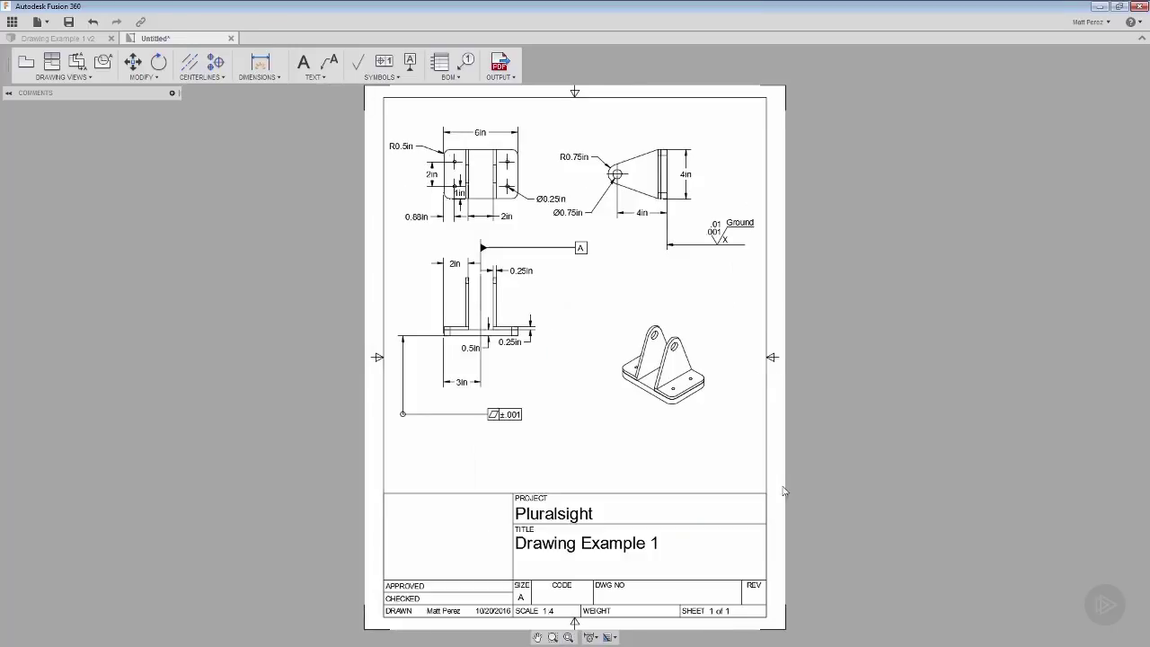